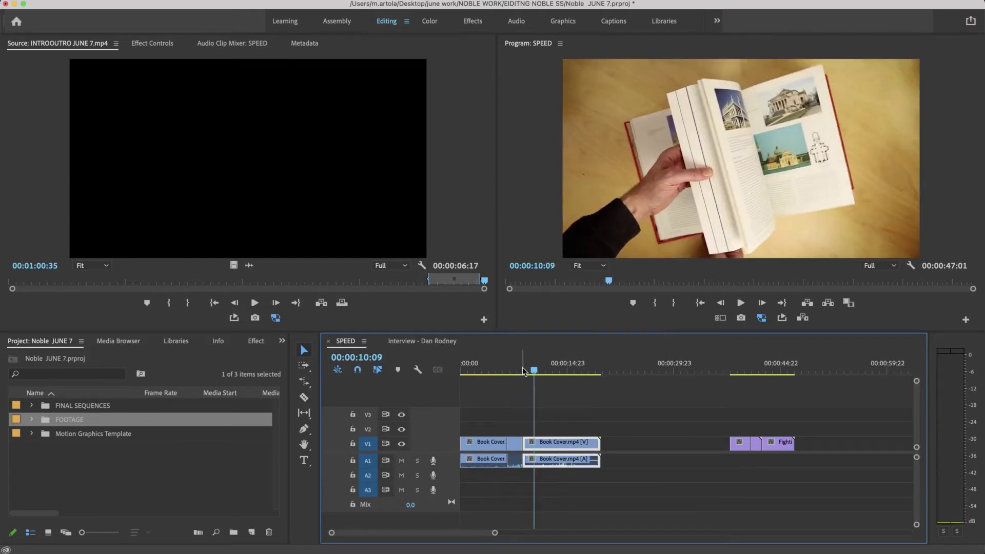
Preview the Book Page Flipping - Slomo.mov clip from 00:00:06:15, then open its Clip Speed/Duration settings.
left_click_drag(522, 368, 509, 378)
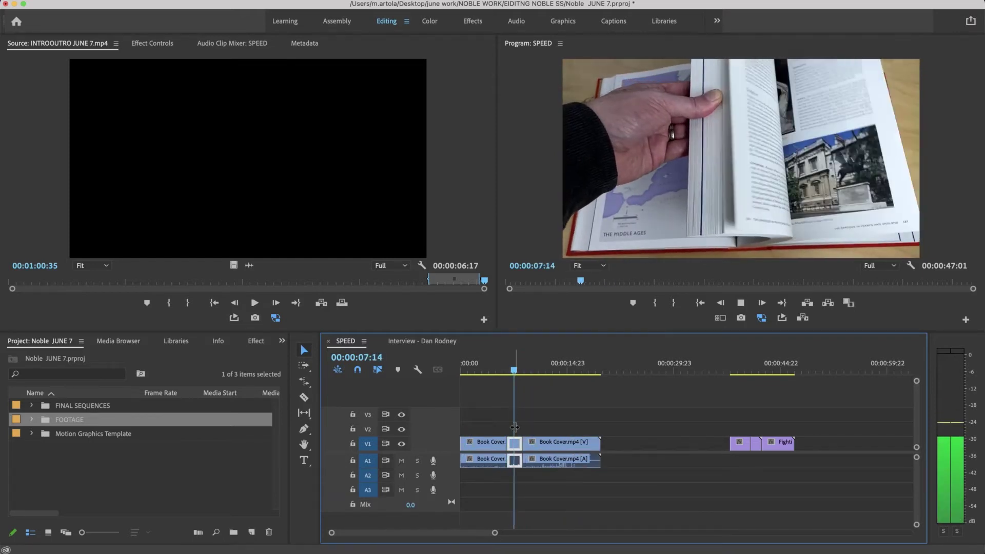
key("space")
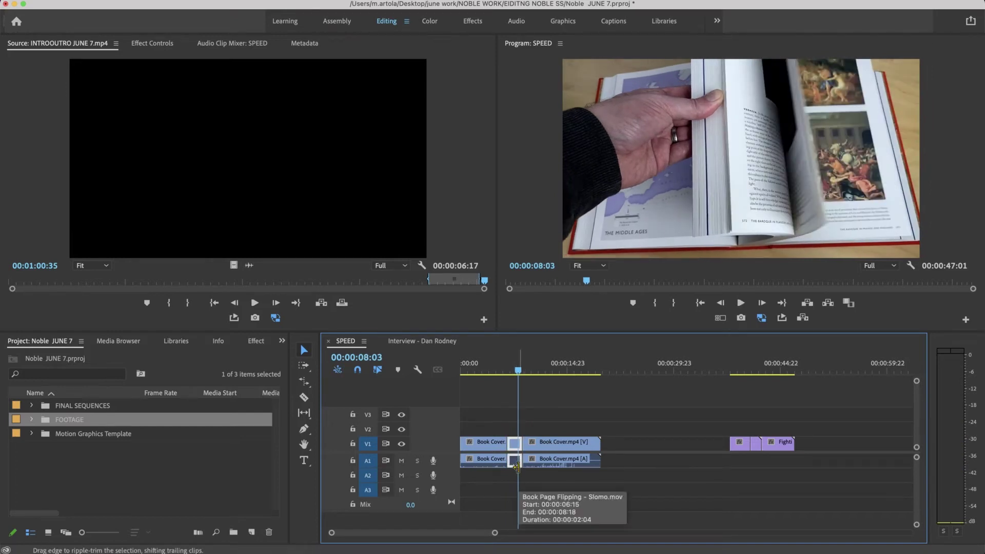
key("super+r")
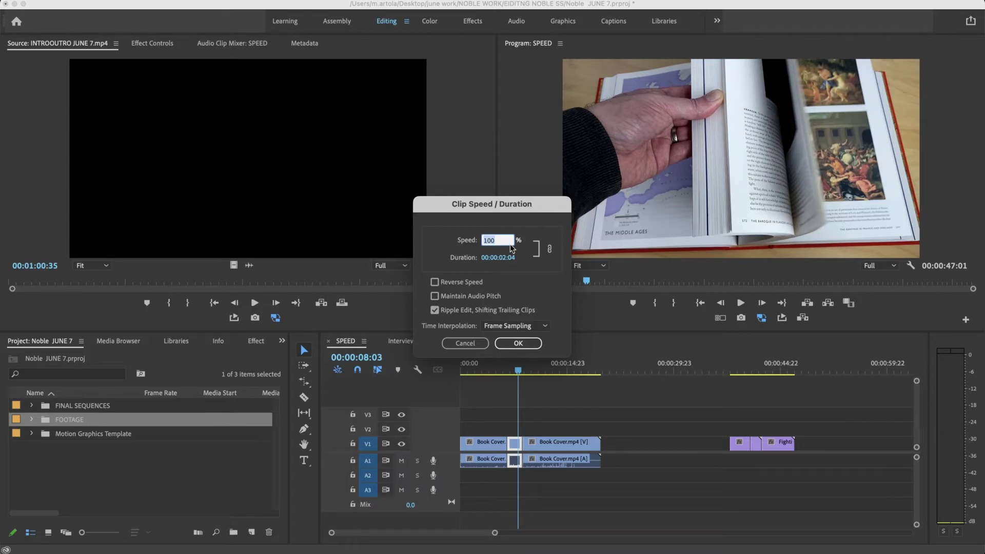
Set the page-flipping clip to 50% speed with Ripple Edit, Shifting Trailing Clips kept on.
type("50")
left_click(435, 309)
left_click(518, 343)
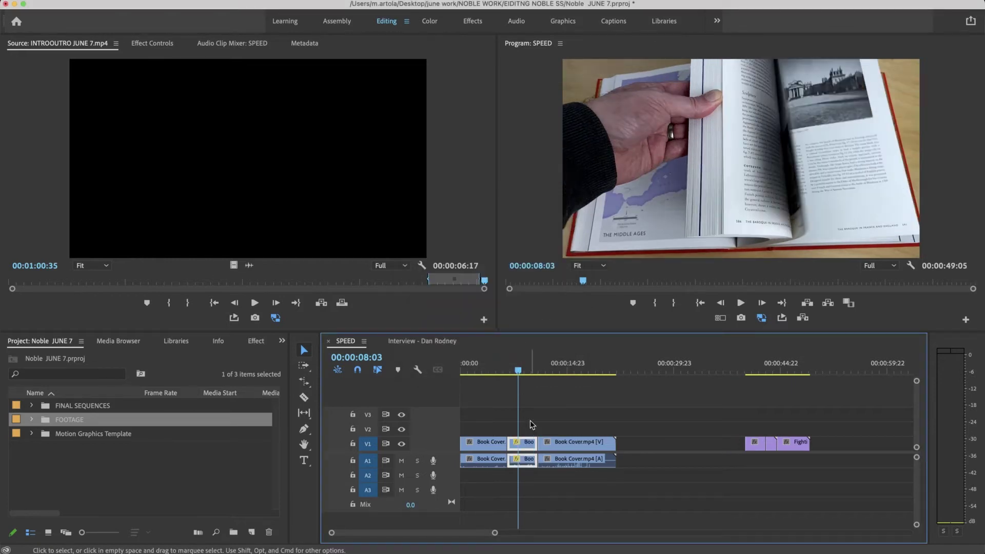
Play back the 50% clip, undo the slowdown, and reopen Clip Speed/Duration at 100%.
left_click_drag(523, 379, 505, 370)
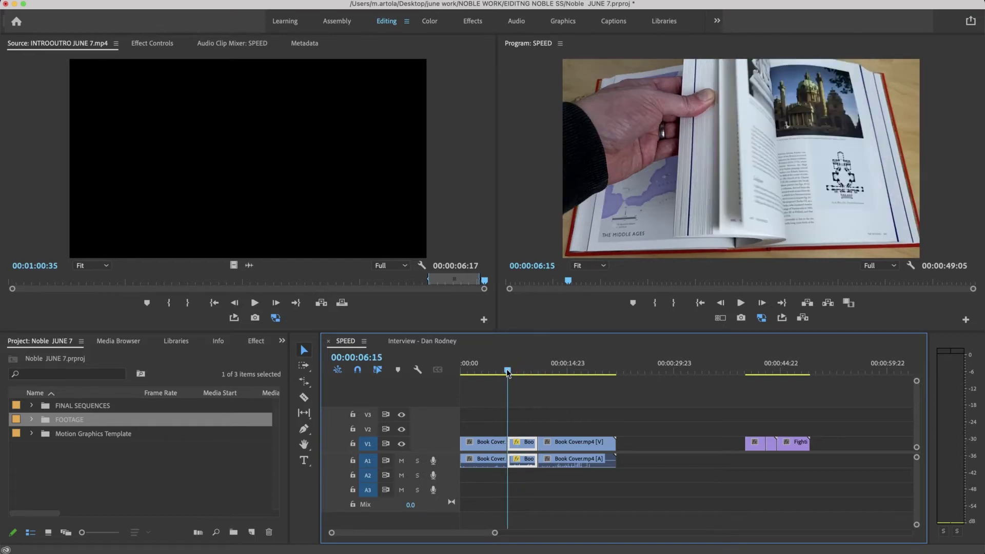
key("space")
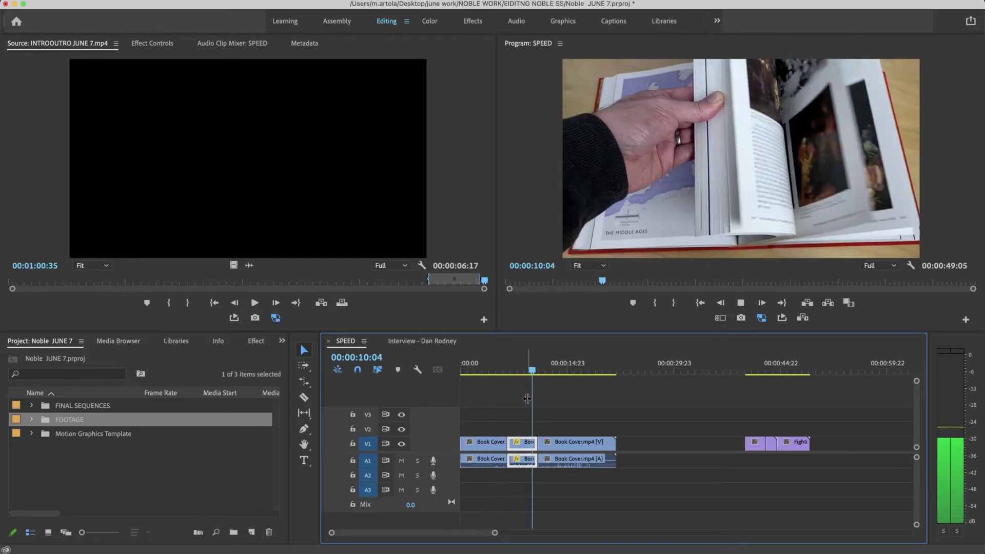
key("super+z")
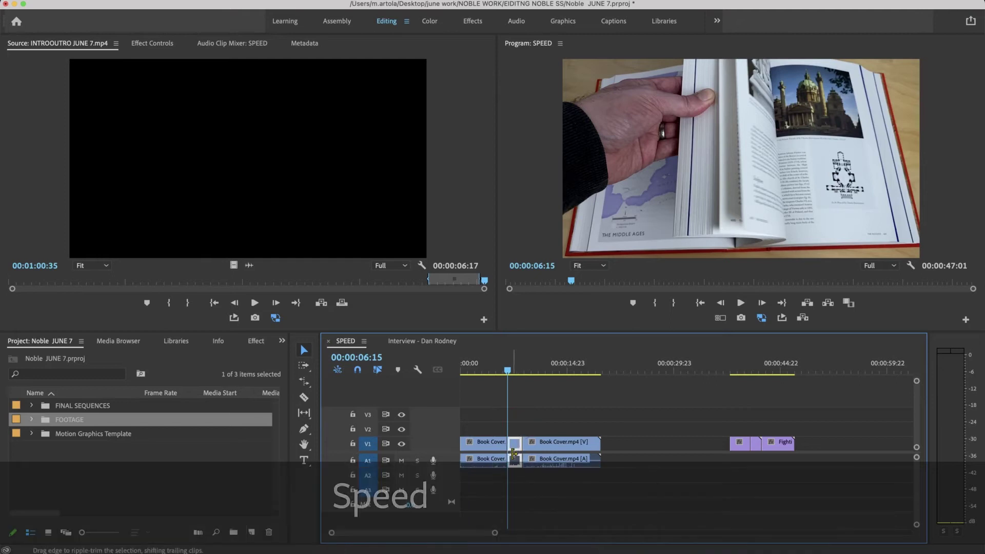
key("super+r")
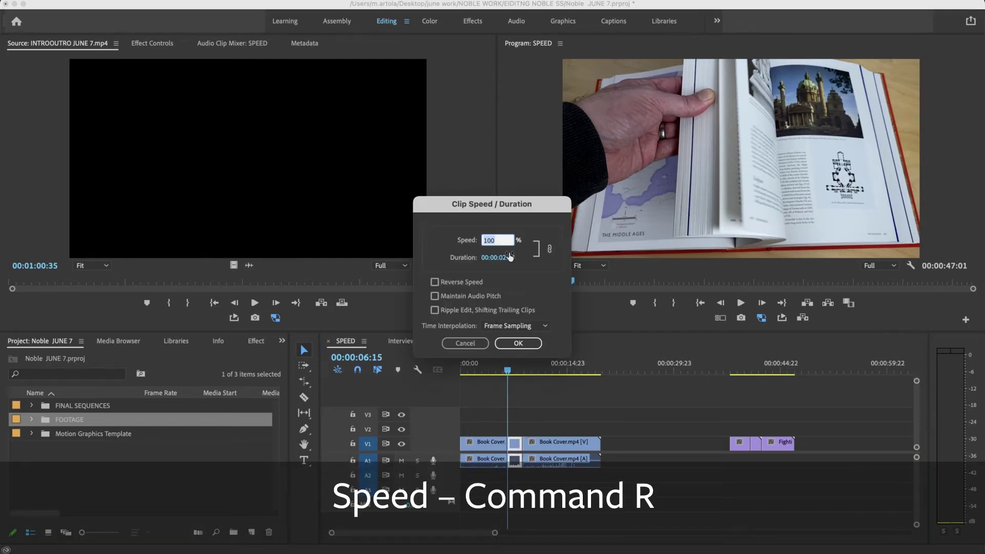
Try the page-flipping clip at 300% with Maintain Audio Pitch and Ripple Edit, preview it, then revert.
key("BackSpace")
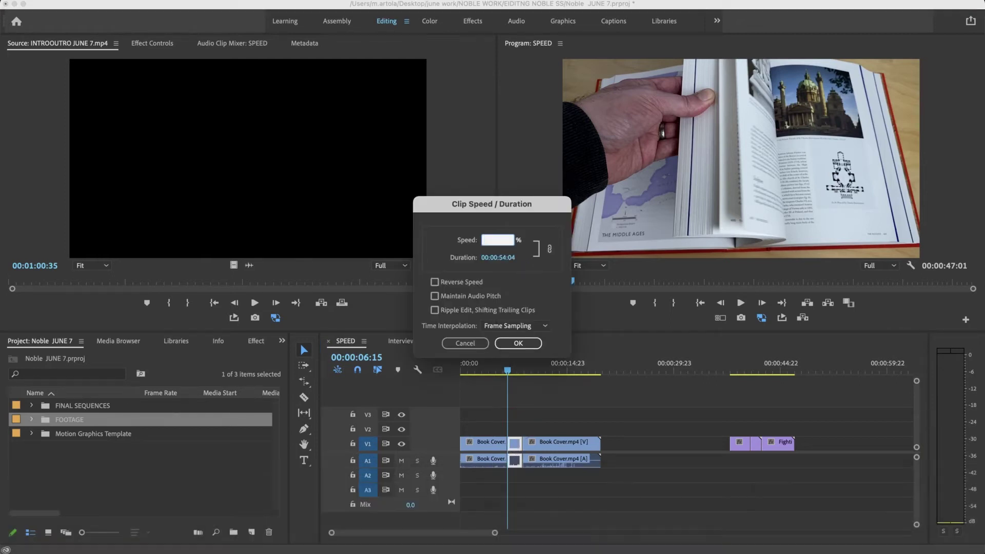
left_click(467, 298)
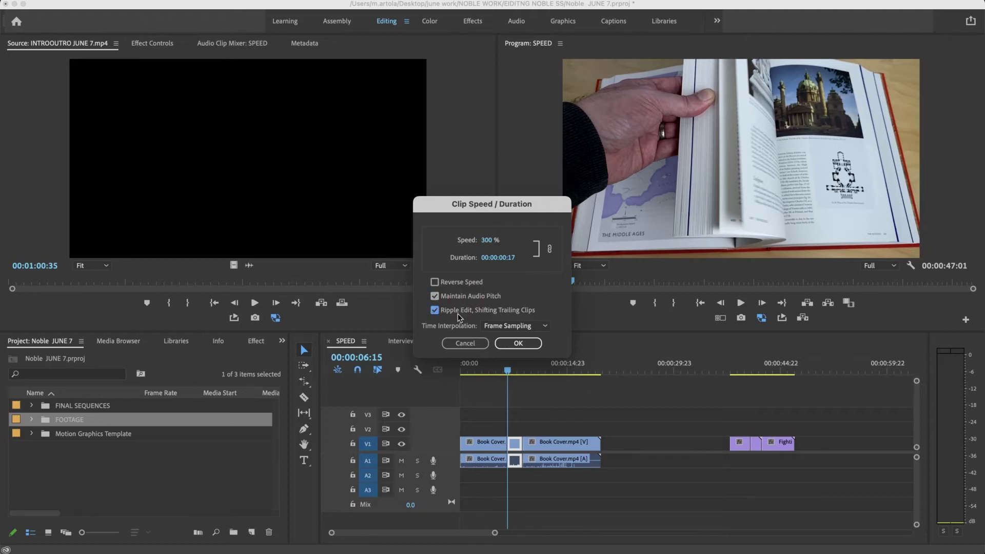
left_click(513, 343)
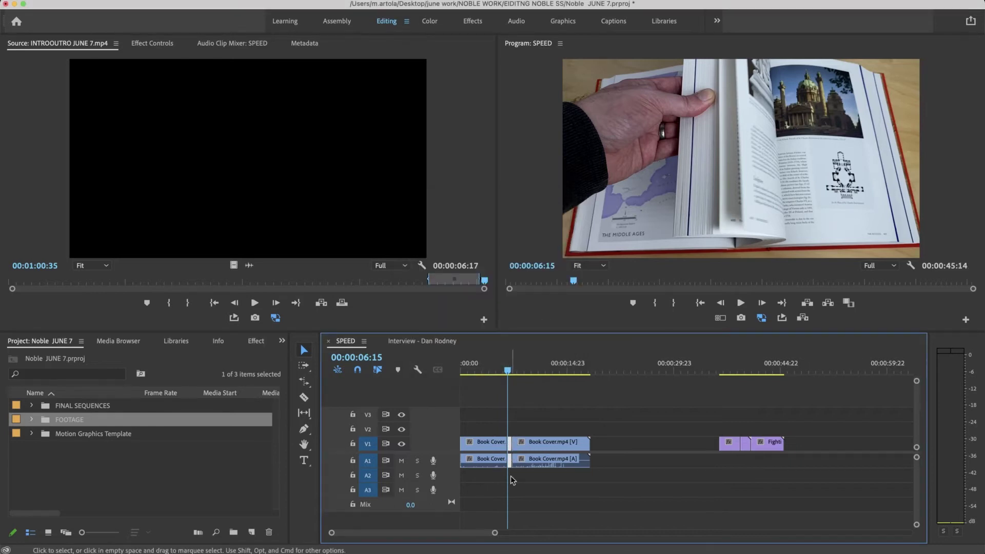
key("space")
left_click(532, 440)
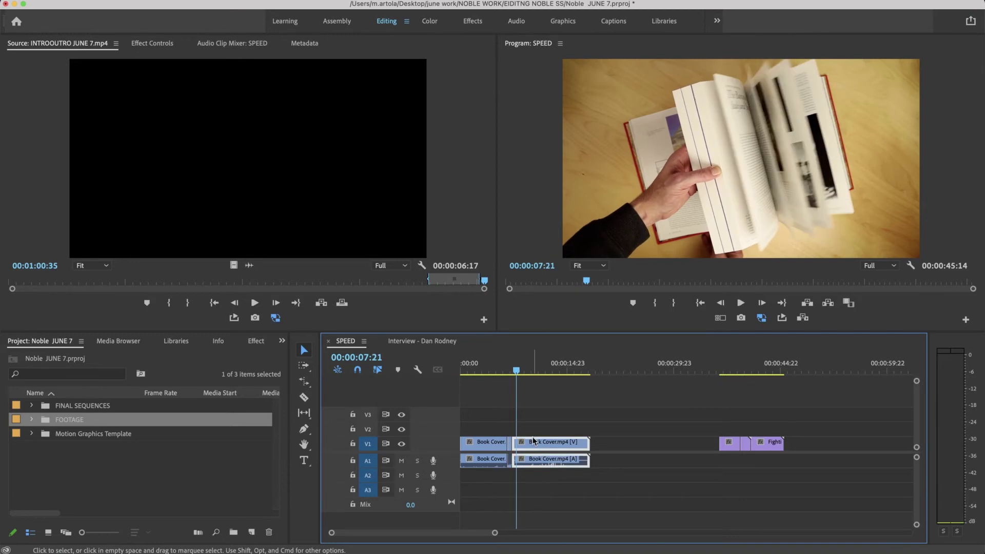
key("super+r")
left_click(512, 343)
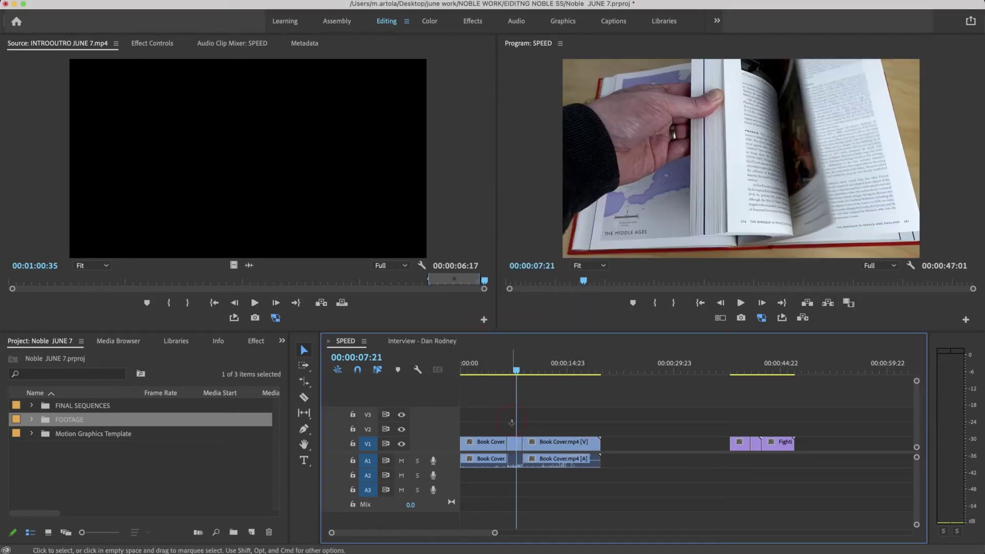
Speed the page-flipping clip to 400% with audio pitch maintained and Ripple Edit turned off.
key("super+r")
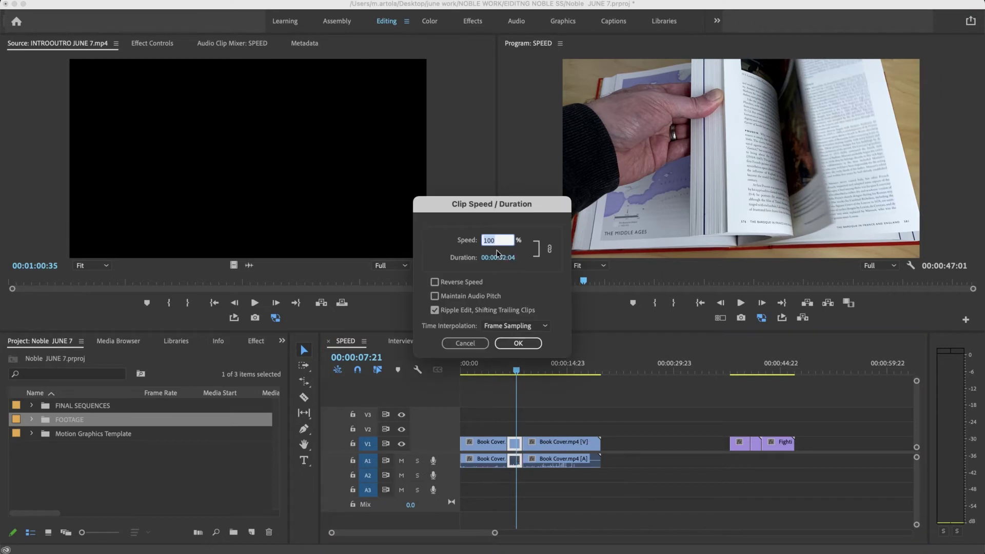
type("40")
left_click(465, 308)
left_click(463, 297)
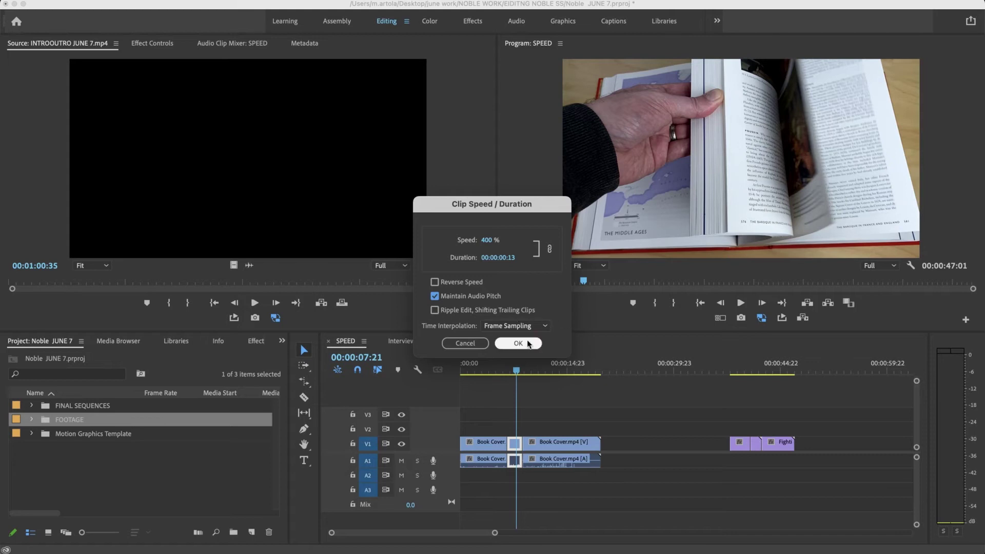
left_click(519, 343)
Delete the gap left after the shortened clip and play back the edited section.
left_click_drag(517, 372, 507, 371)
left_click(516, 444)
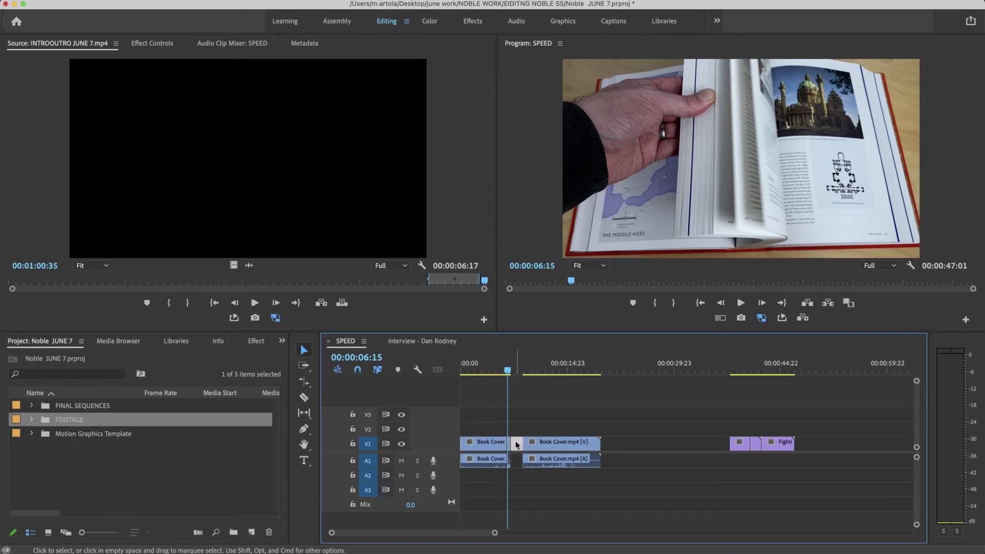
key("Delete")
key("space")
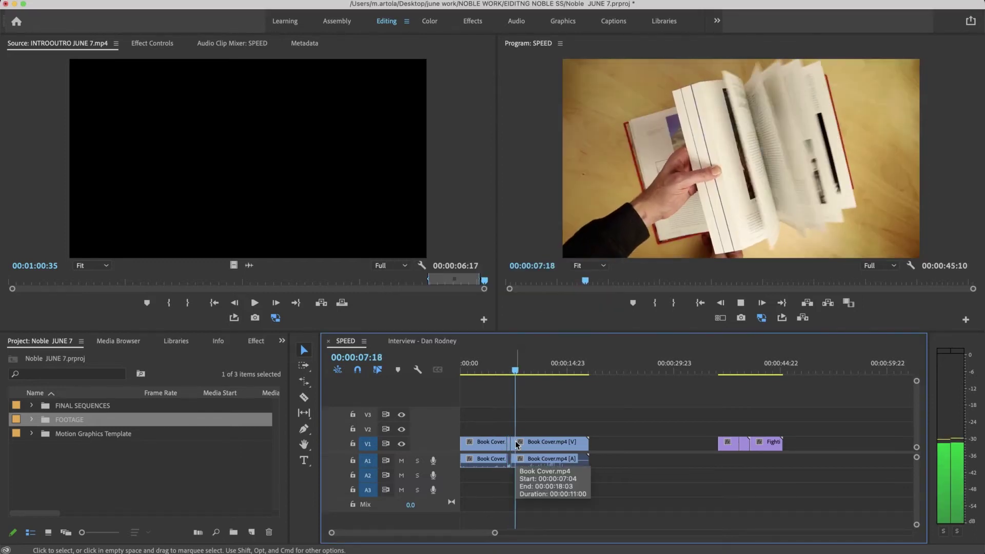
left_click(525, 364)
left_click_drag(525, 366, 510, 371)
In the Interview - Dan Rodney sequence, select the Main Interview.mp4 clip at the 27:21 edit point.
left_click(424, 344)
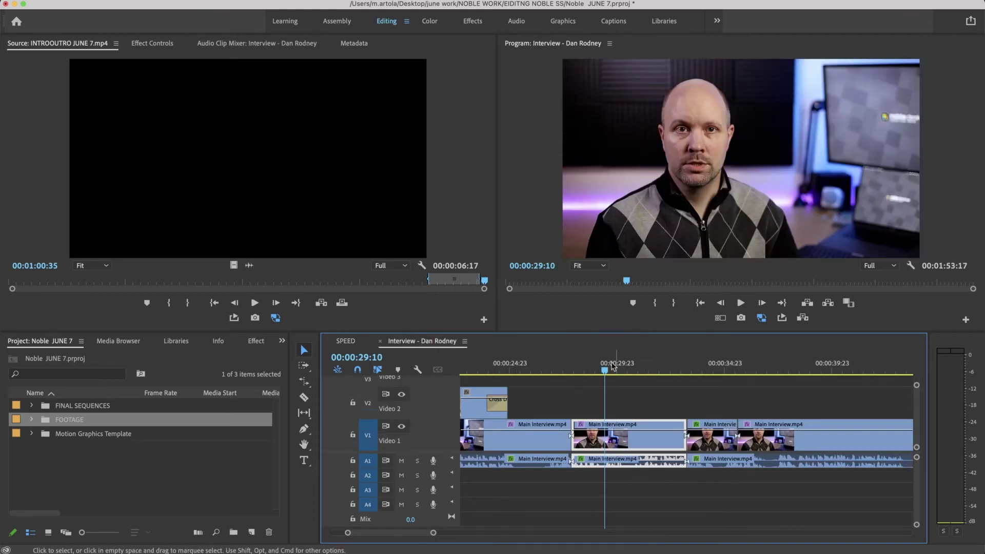
key("Up")
key("space")
key("space")
left_click(609, 405)
left_click(610, 436)
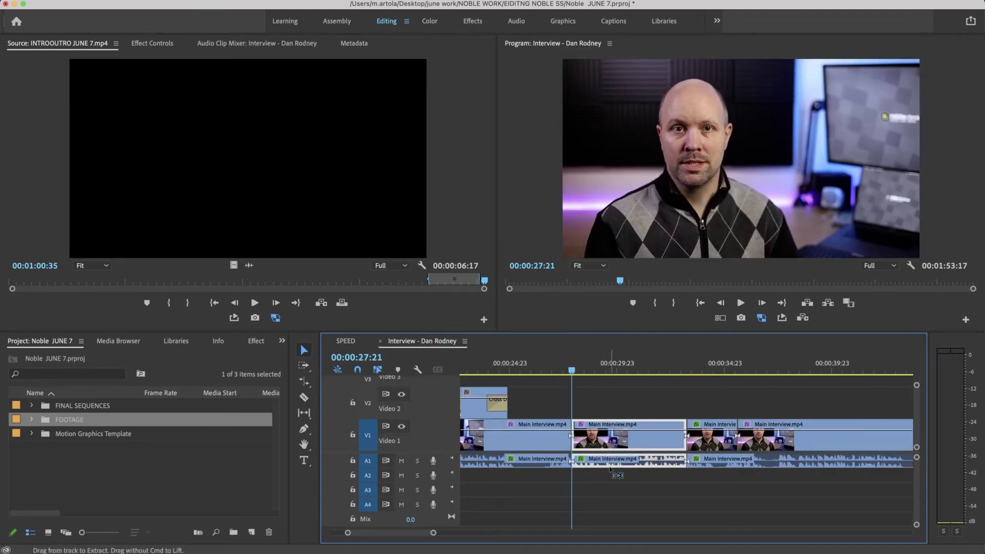
Slow the interview clip to 50% with audio pitch maintained and Ripple Edit, then play it back.
key("cmd+r")
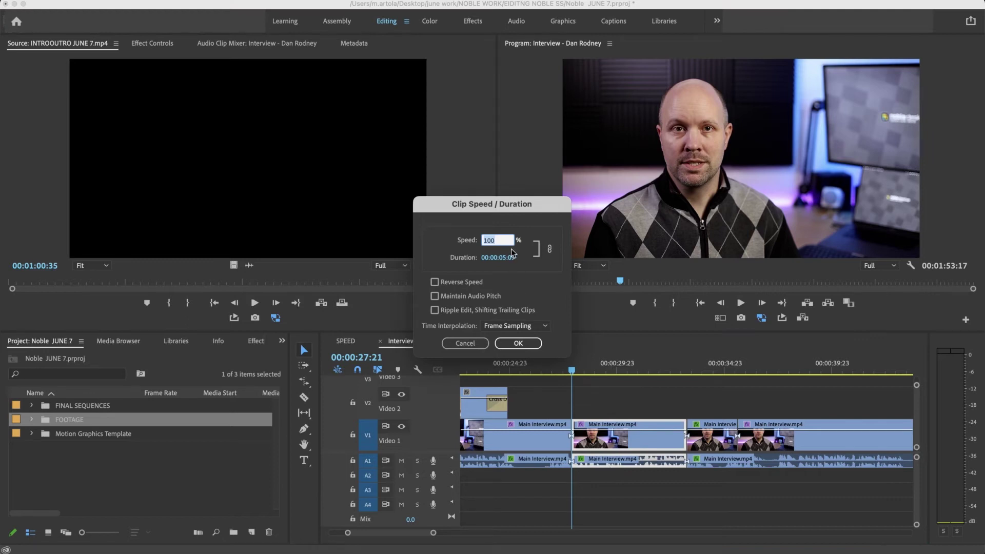
type("50")
left_click(457, 297)
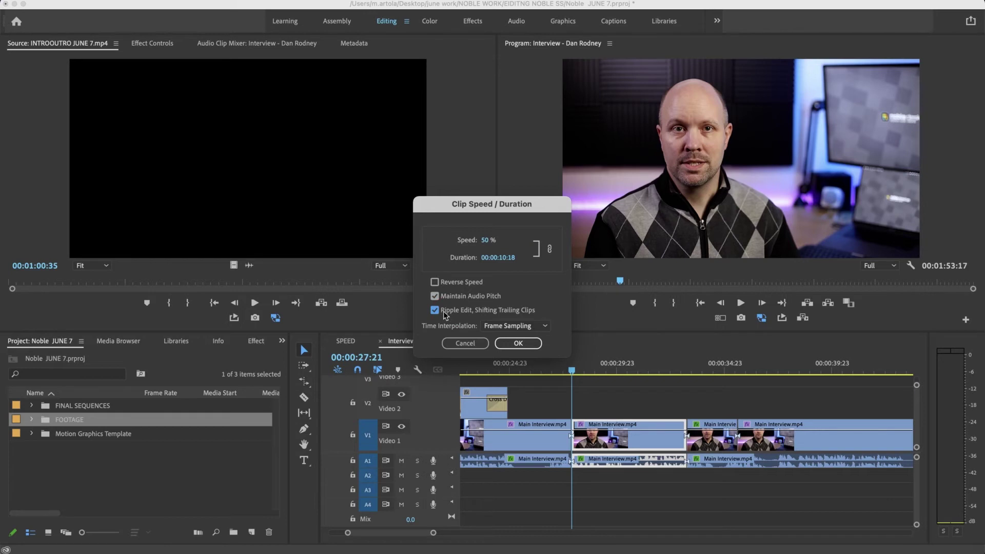
left_click(514, 346)
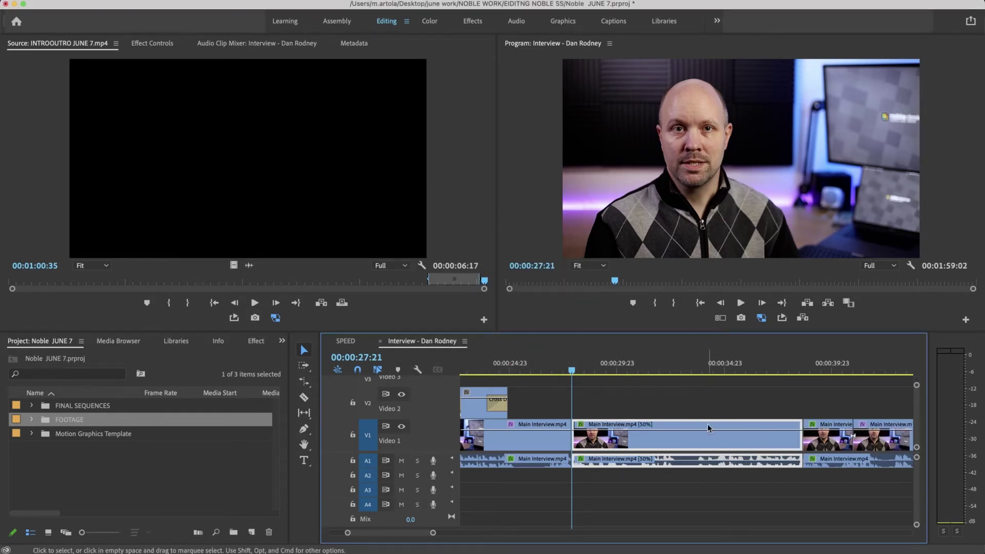
key("space")
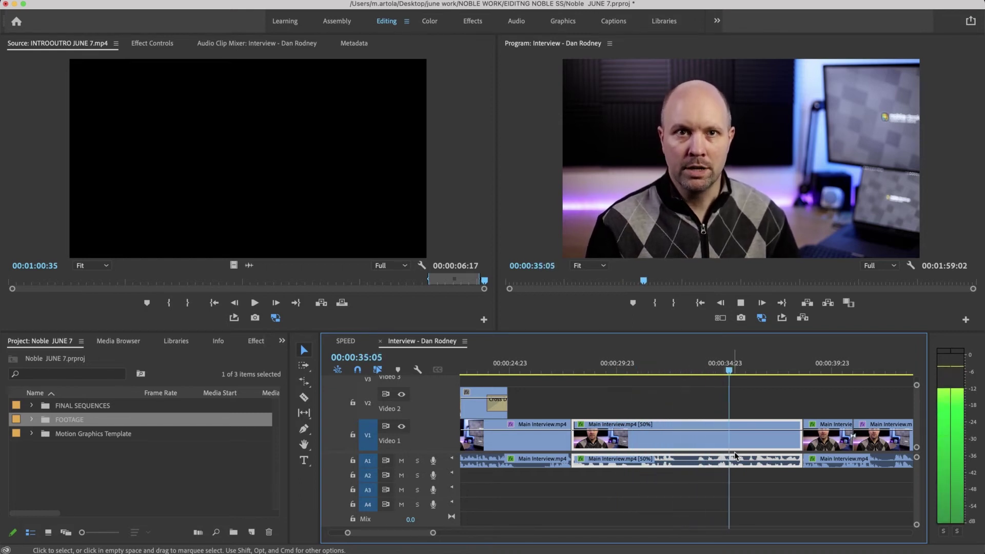
key("space")
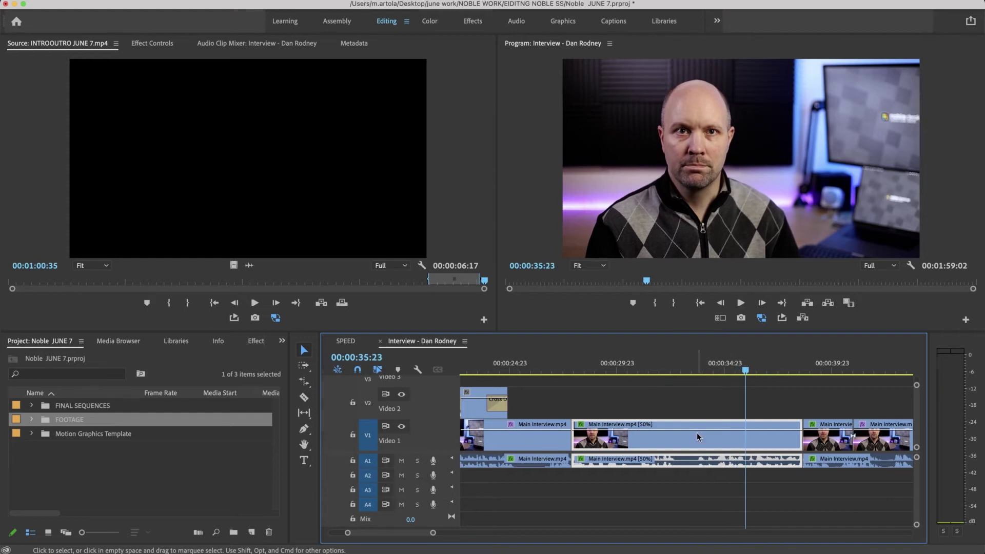
Undo the earlier slowdown and re-slow the interview clip to 50% (00:00:10:18) with Ripple Edit on.
key("super+z")
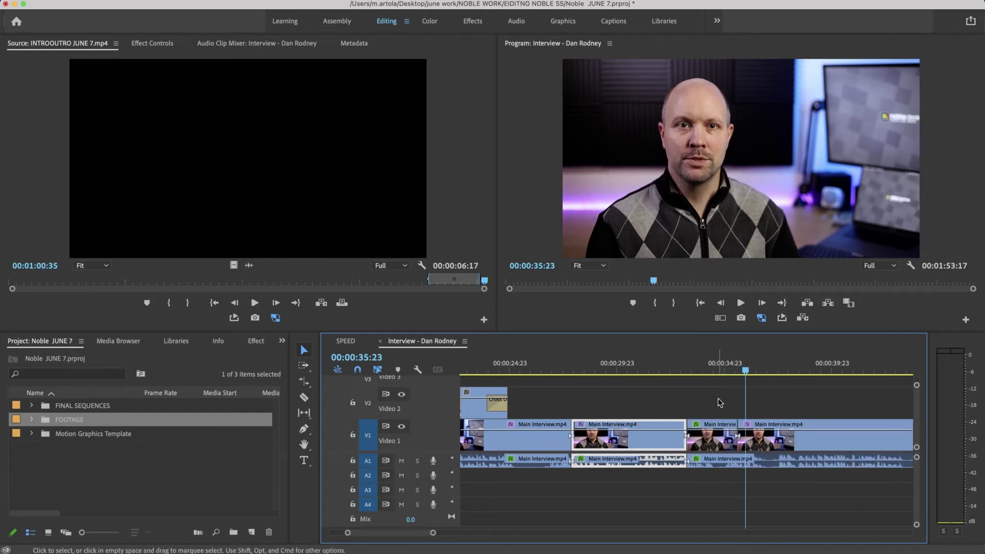
key("super+r")
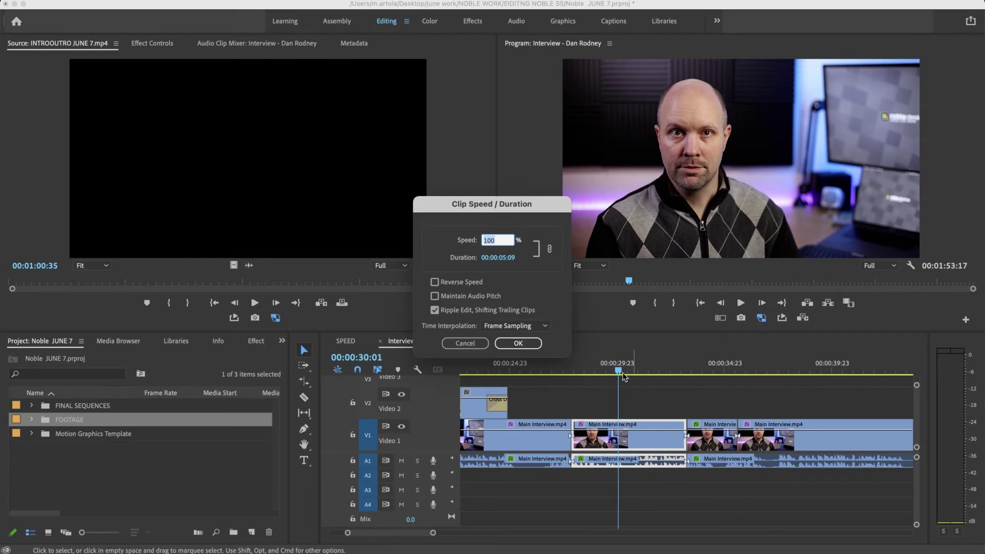
left_click(481, 311)
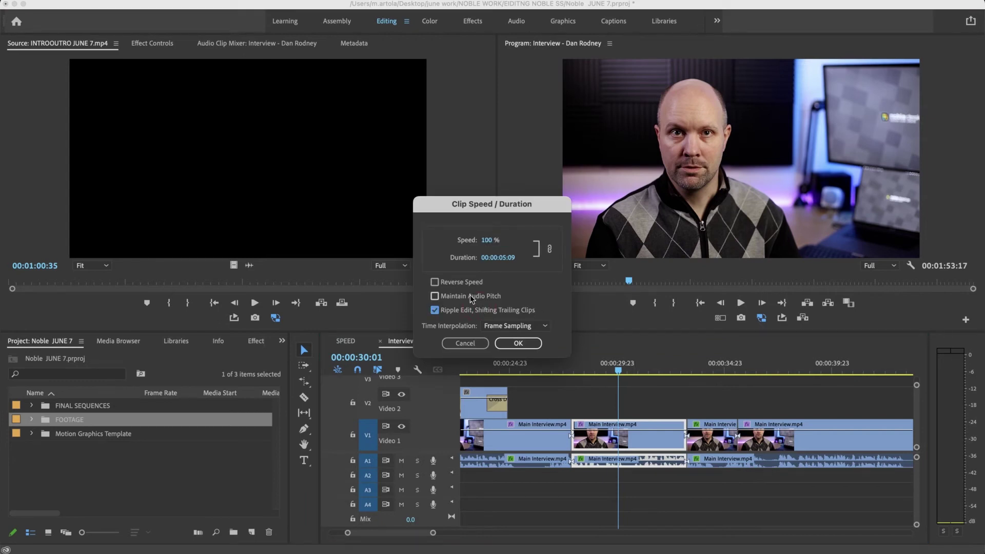
left_click(487, 241)
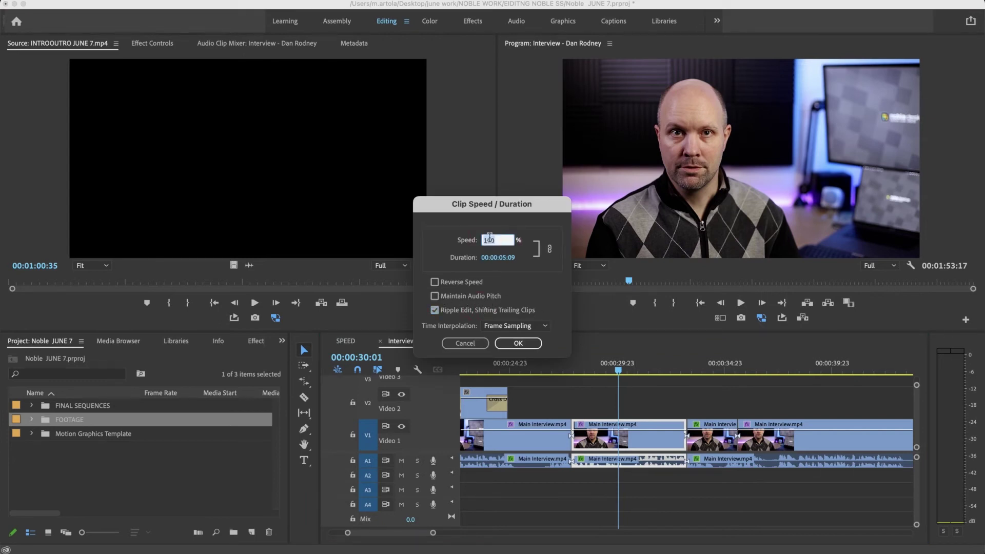
type("50")
left_click(528, 343)
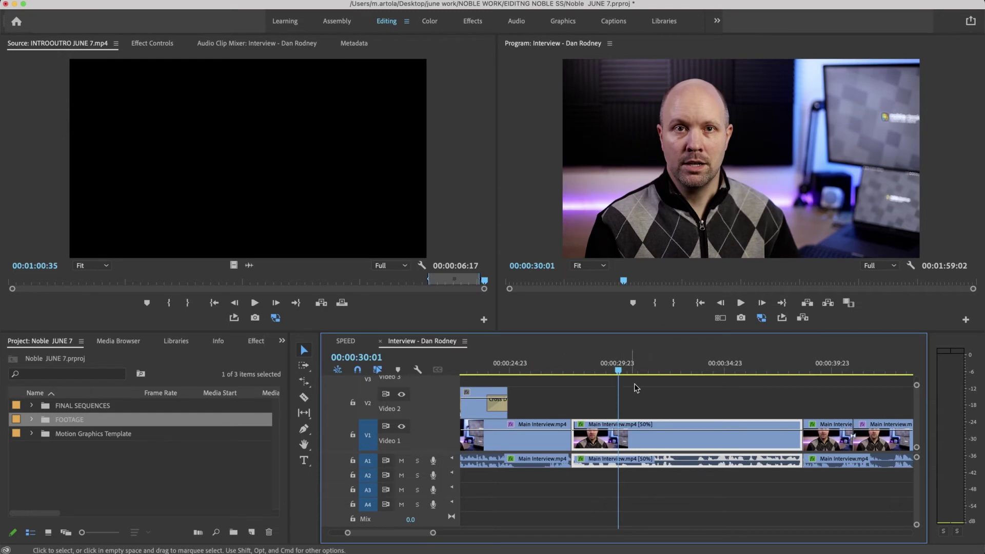
key("space")
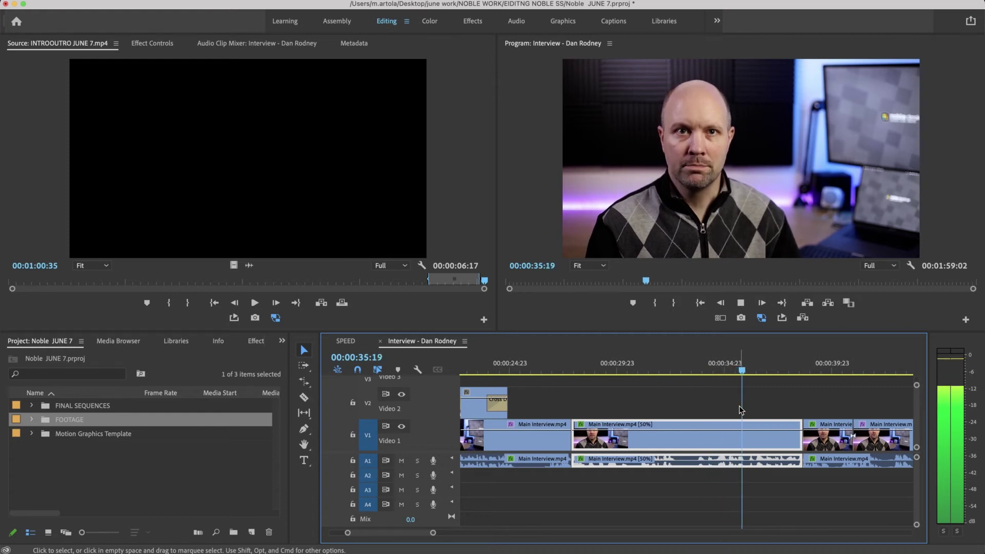
Stop the interview playback and preview the SPEED sequence's fencing footage.
key("space")
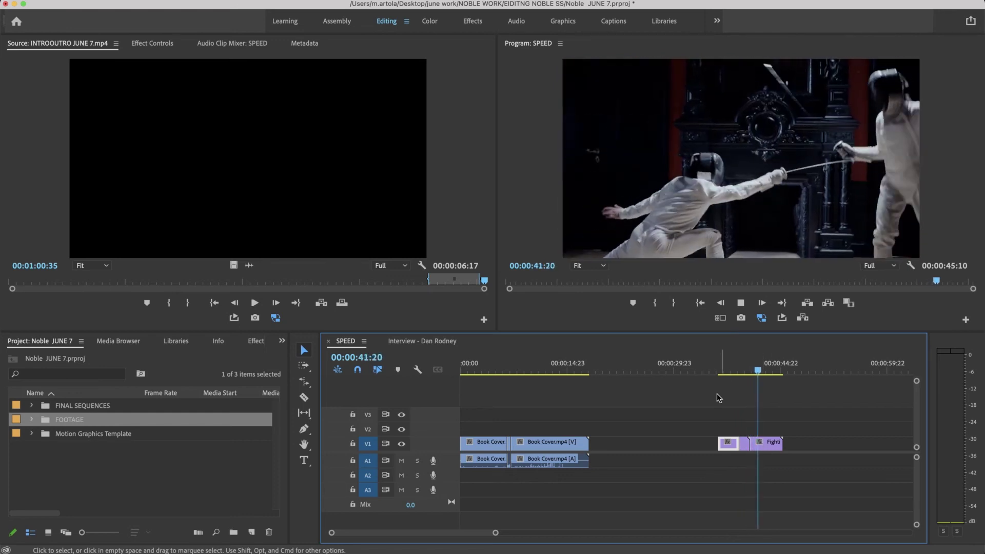
key("space")
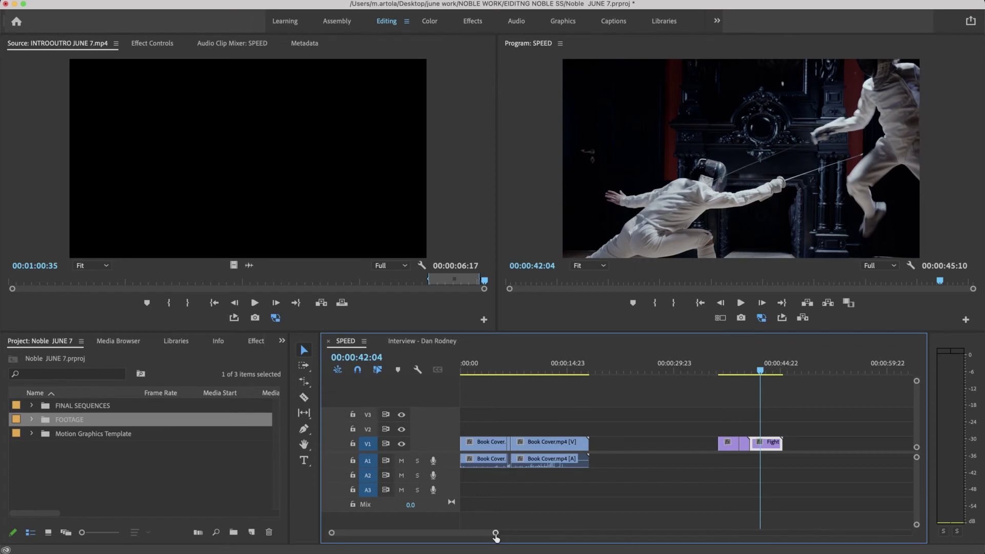
Zoom the timeline in on the Fighting clips and switch to the Rate Stretch tool at the globe shot.
left_click_drag(496, 534, 449, 533)
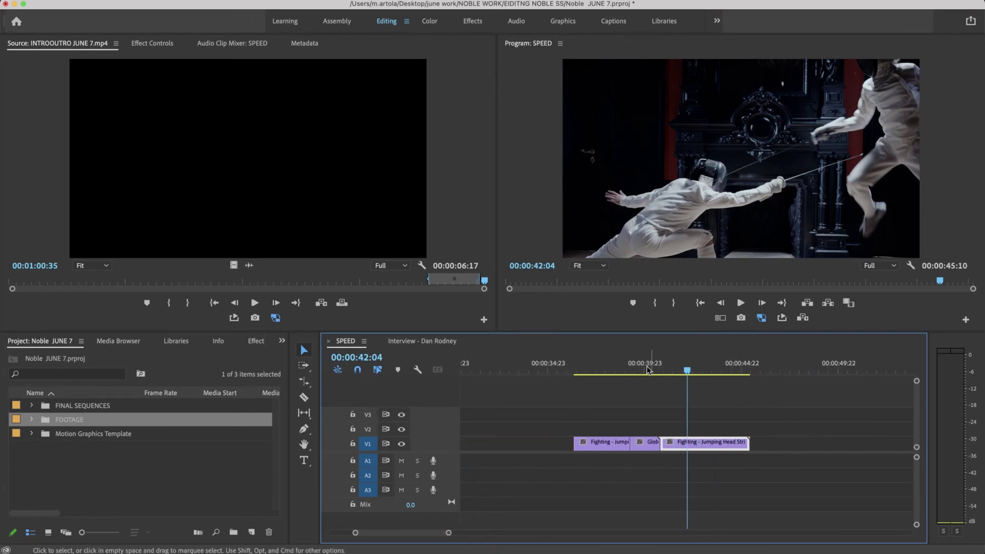
mouse_move(647, 369)
left_mouse_down()
mouse_move(657, 363)
mouse_move(631, 365)
left_mouse_up()
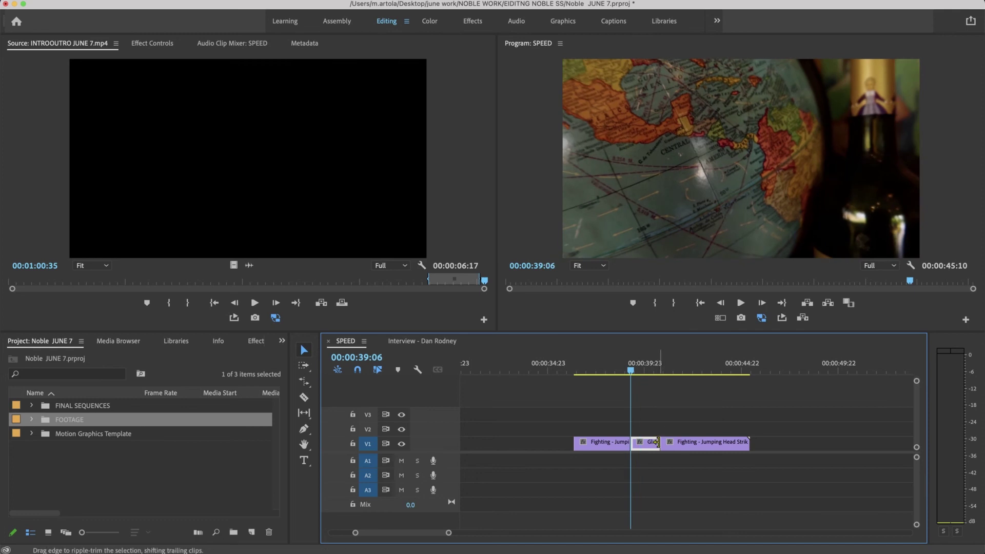
key("r")
Try stretching the Glob clip's end, then preview the fencing clip that follows it.
mouse_move(660, 442)
left_mouse_down()
mouse_move(675, 441)
mouse_move(660, 443)
left_mouse_up()
left_click(660, 442)
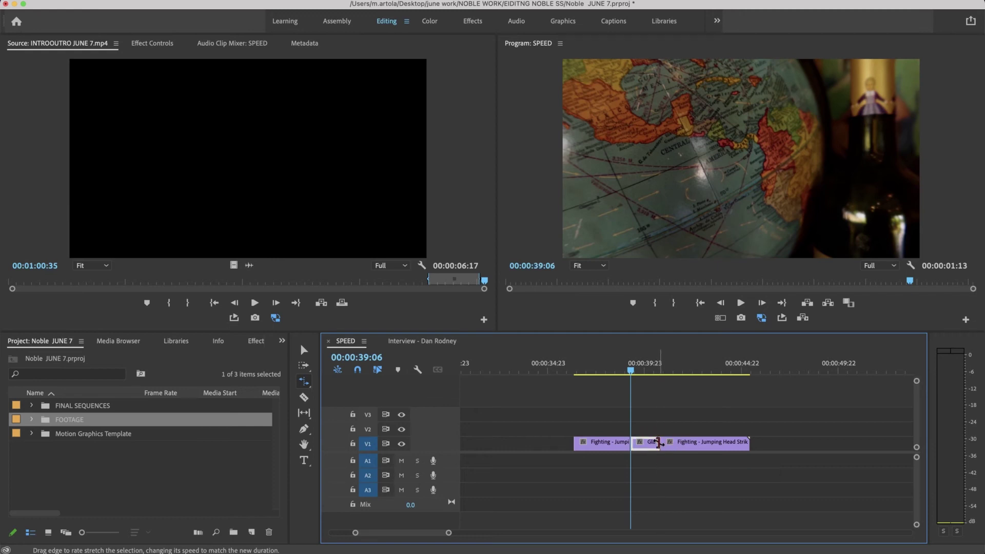
left_click_drag(658, 442, 675, 440)
left_click_drag(641, 372, 667, 387)
key("space")
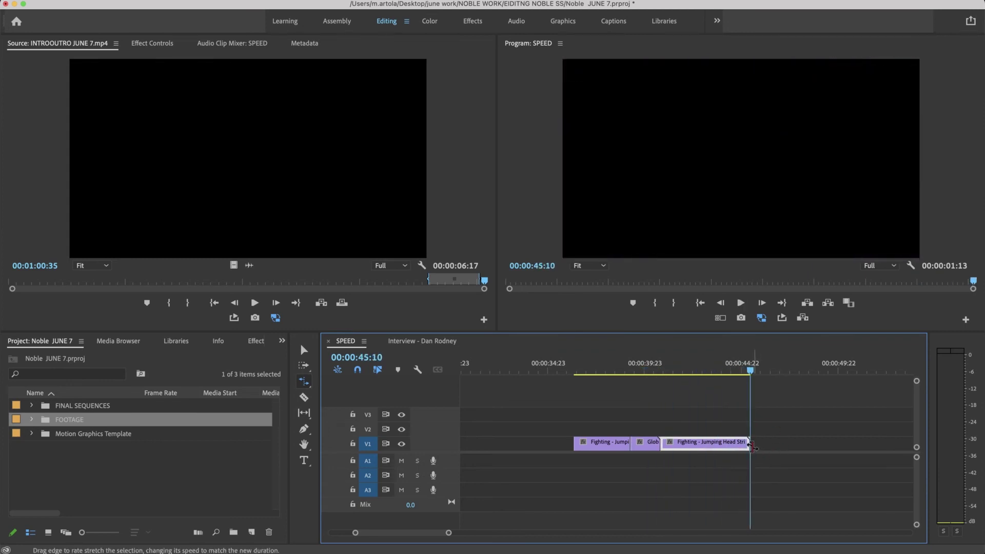
Rate-stretch the last Fighting clip's right edge out to 52:13, slowing it to 39.36%, and review it.
left_click_drag(836, 444, 836, 443)
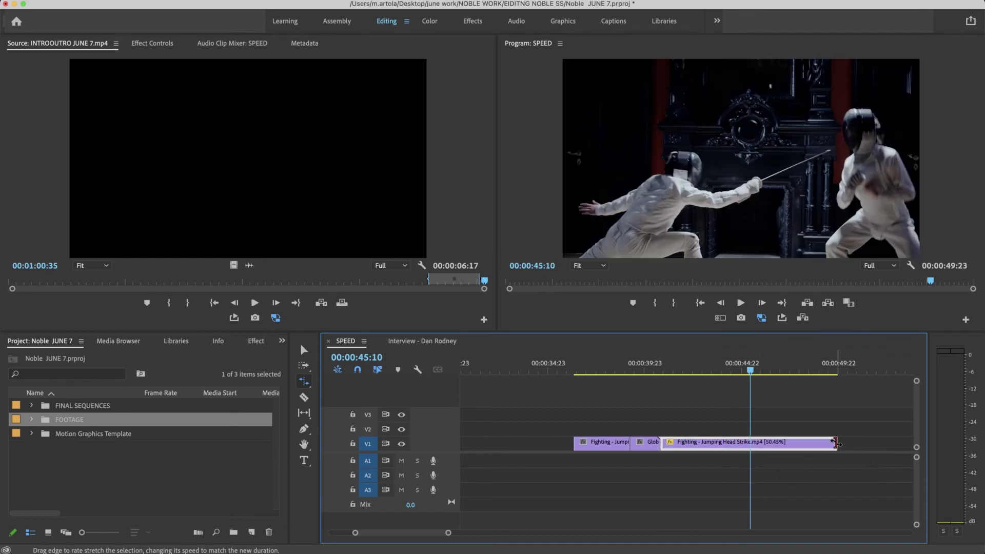
left_click_drag(836, 443, 883, 441)
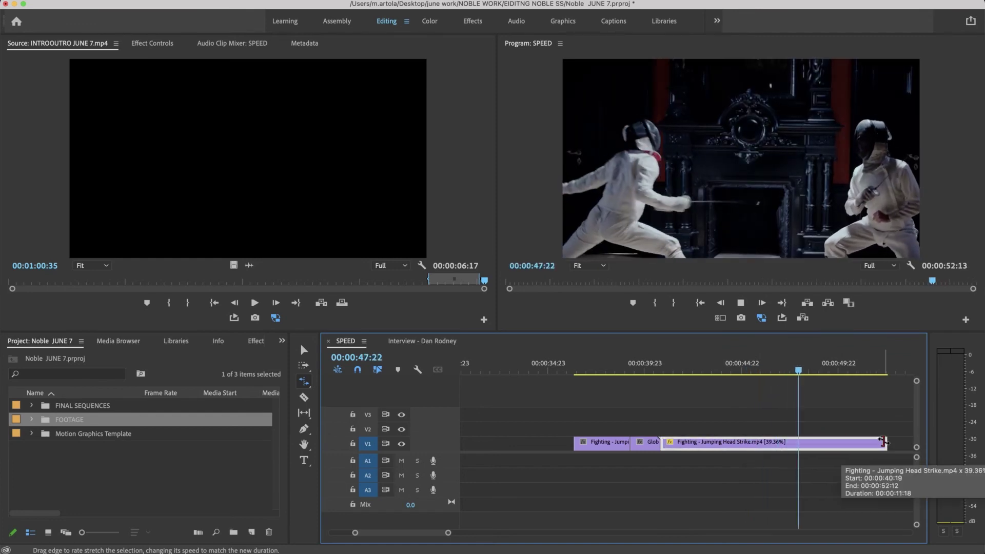
key("space")
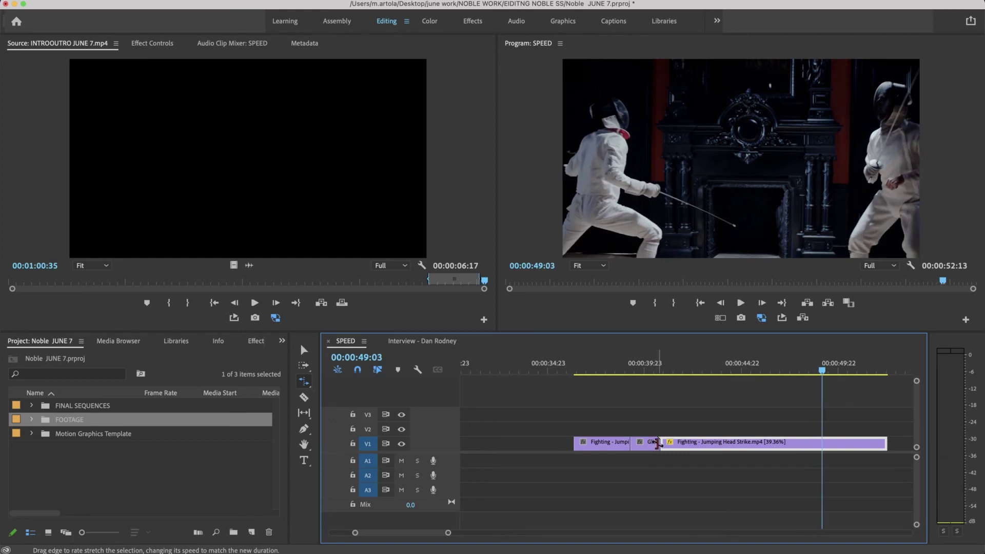
left_click(634, 374)
key("space")
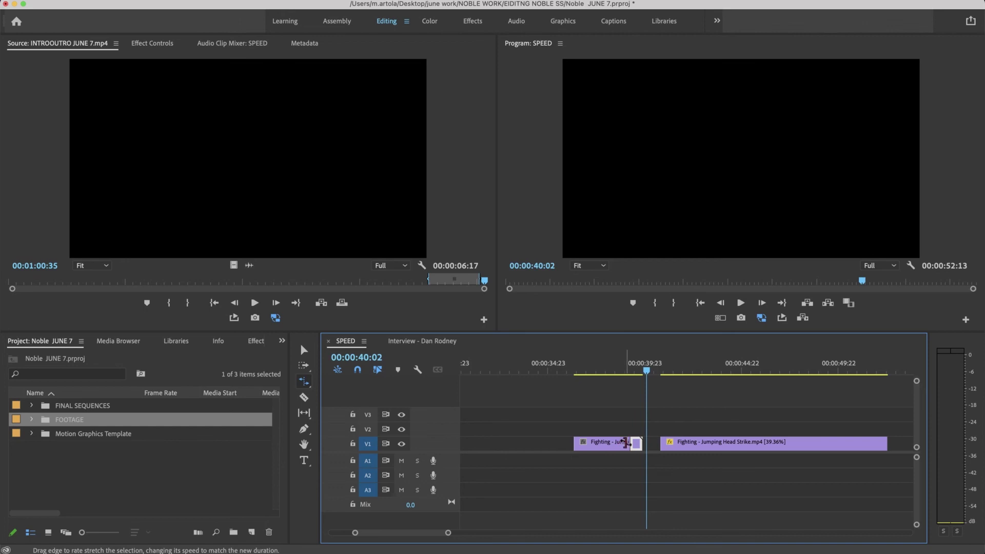
left_click(582, 373)
key("space")
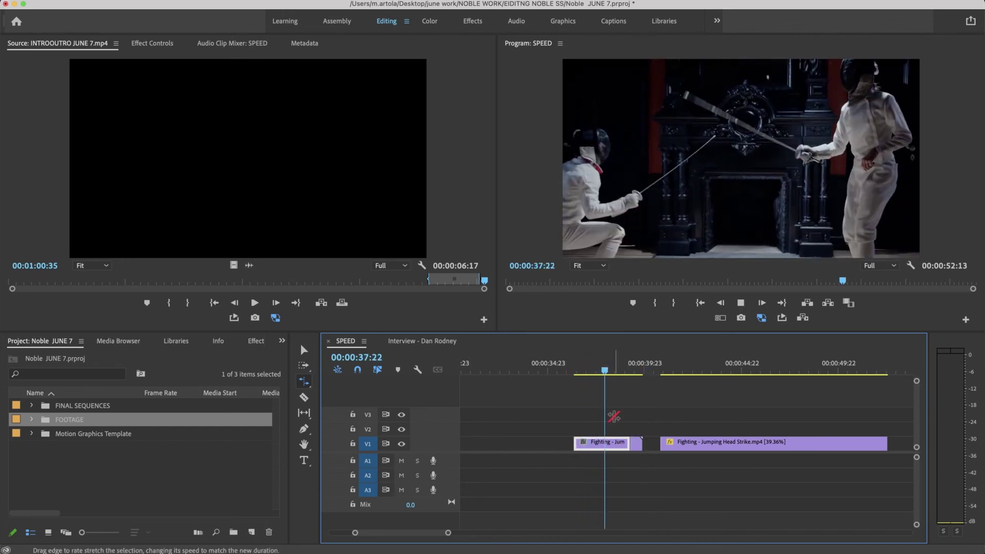
key("space")
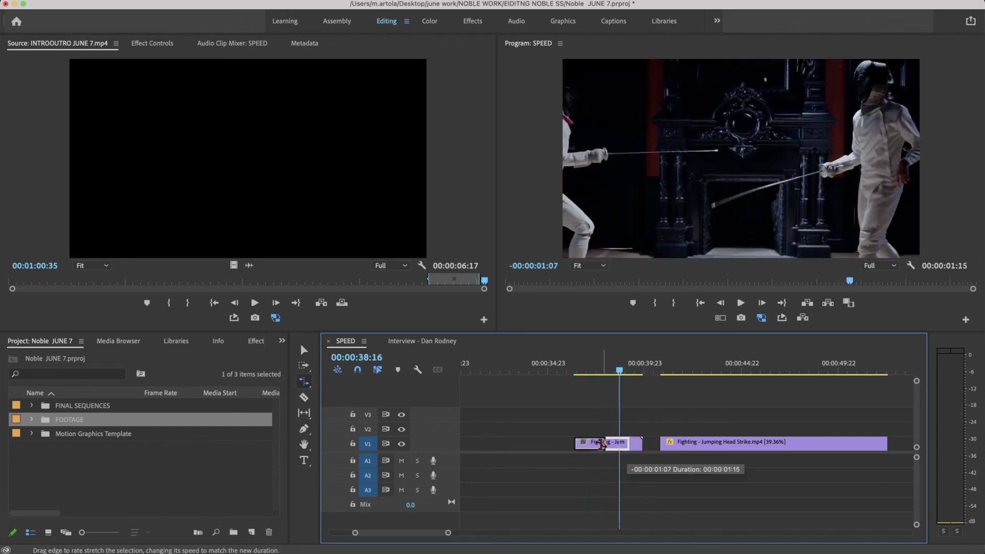
Stretch the first Fighting - Jumping Head Strike clip leftward to 47.6% speed and play it back.
left_click_drag(591, 444, 594, 444)
left_click(577, 374)
key("space")
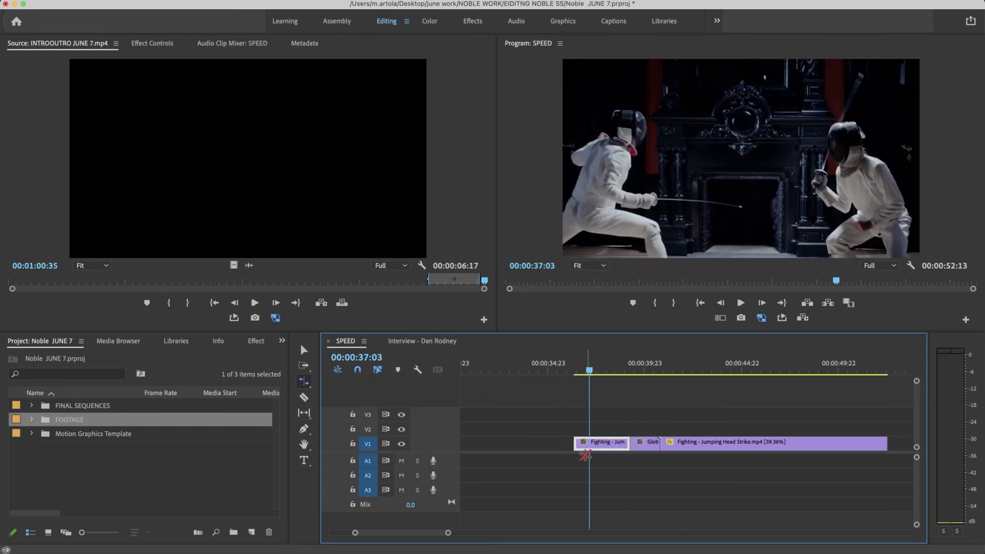
left_click_drag(531, 444, 512, 444)
left_click(513, 365)
key("space")
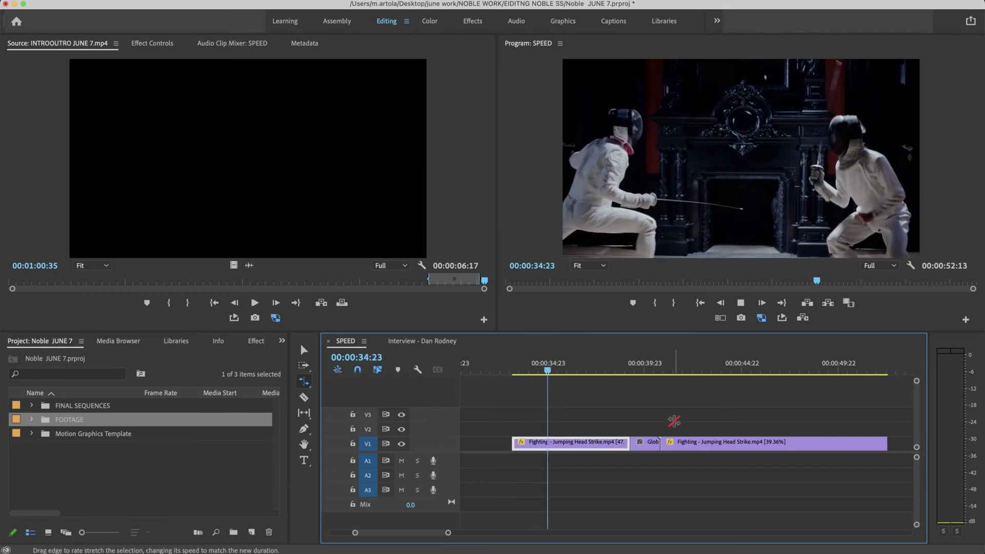
key("space")
left_click_drag(647, 365, 656, 365)
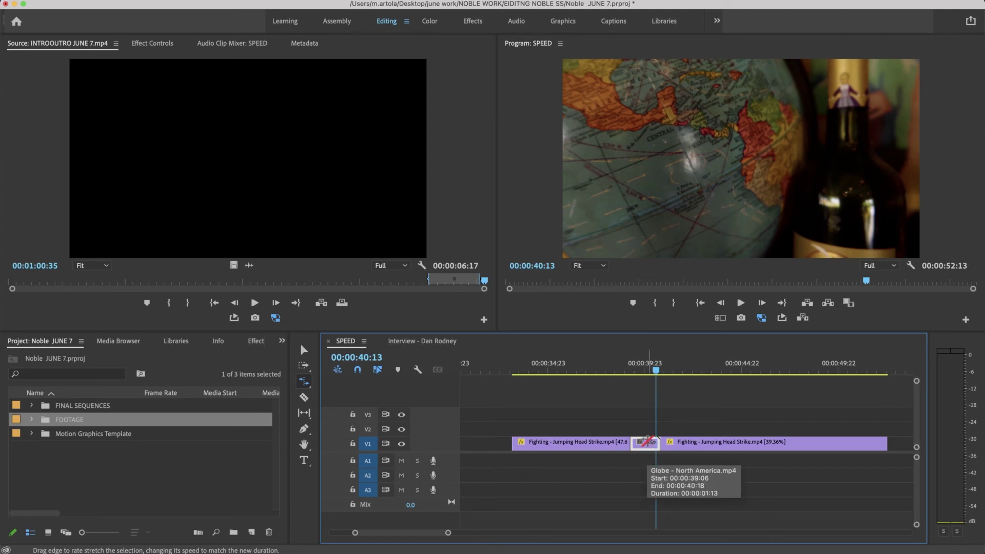
Move the Globe clip up to Video 2 and rate-stretch it to 25.69% speed.
key("v")
left_click_drag(647, 441, 648, 432)
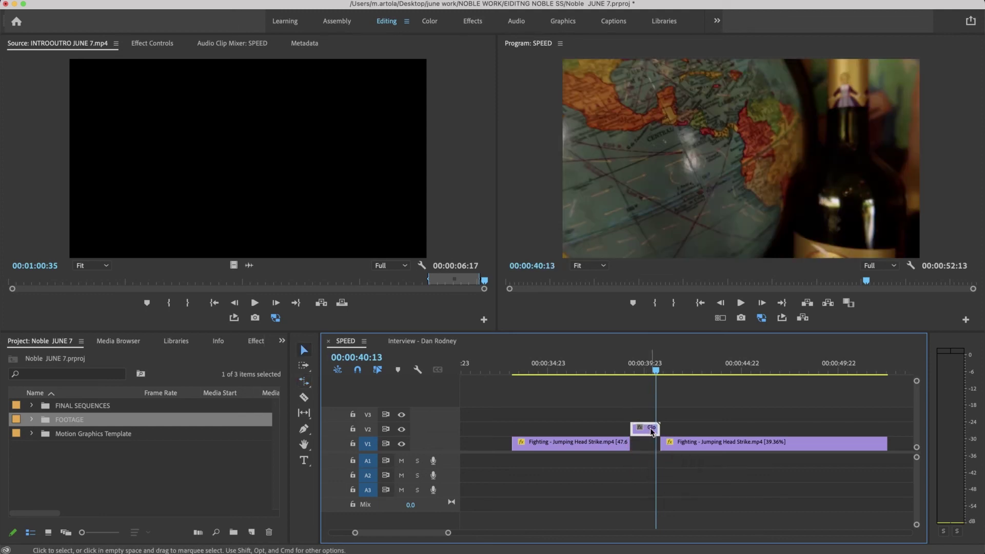
key("r")
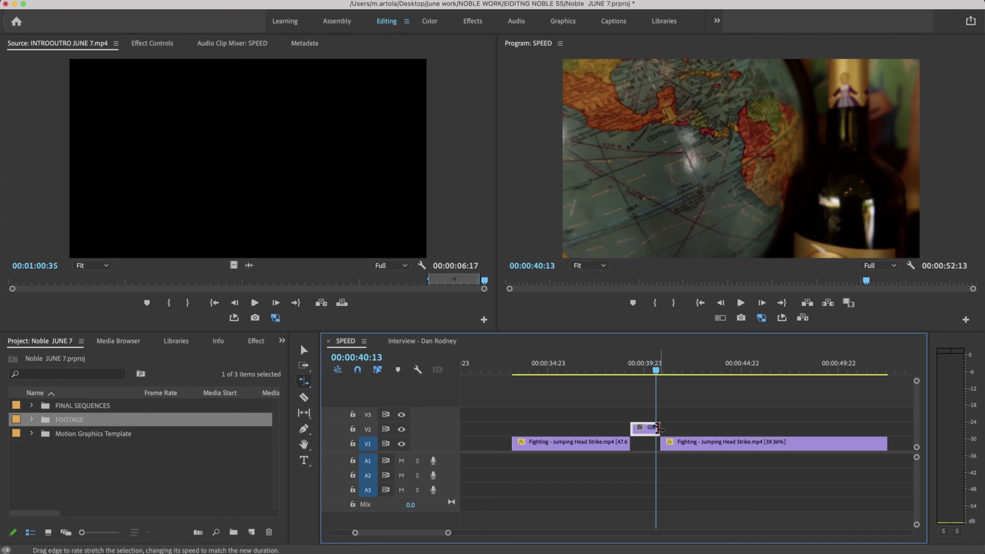
left_click_drag(743, 424, 744, 424)
Shift the last Fighting clip on Video 1 to follow the Globe clip, then play back.
key("a")
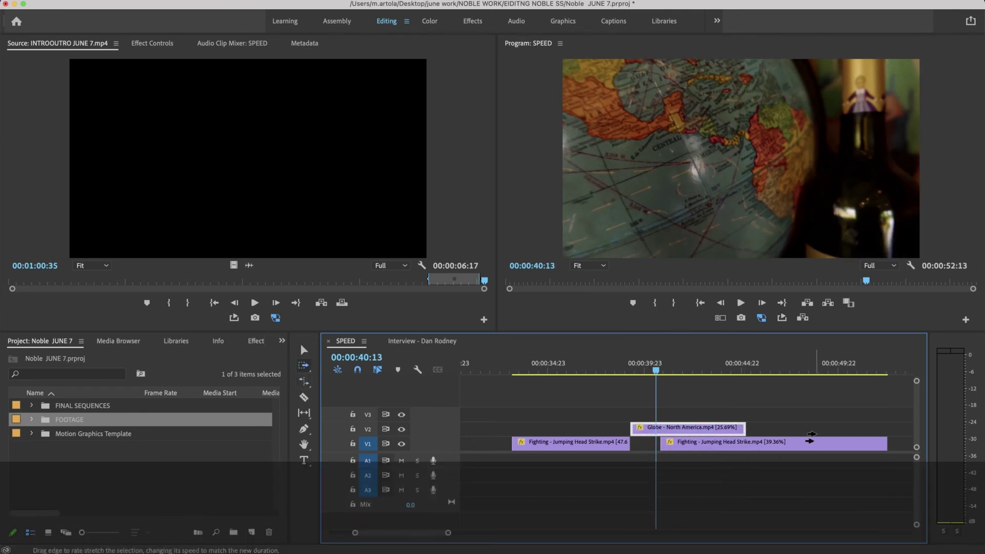
left_click_drag(796, 443, 812, 443)
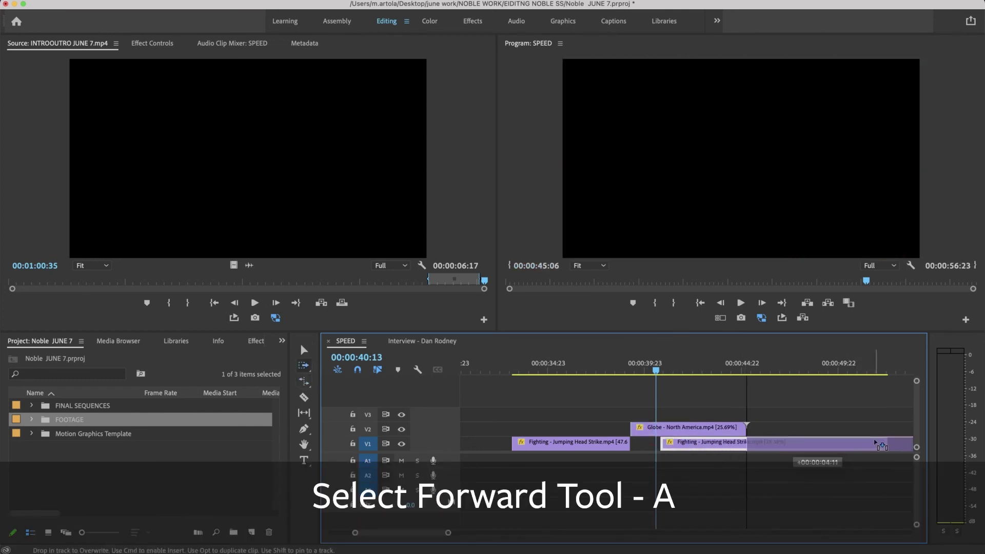
left_click_drag(875, 442, 870, 442)
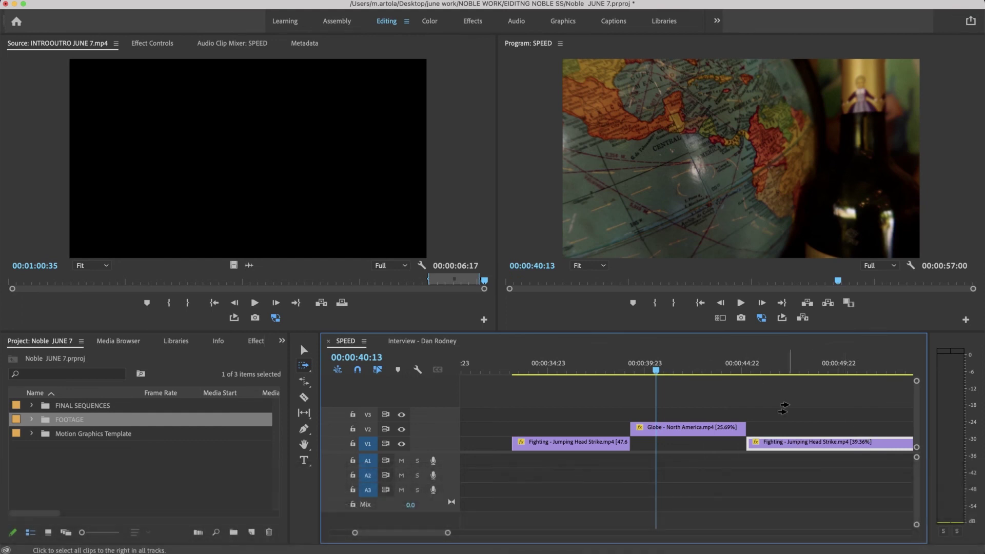
key("space")
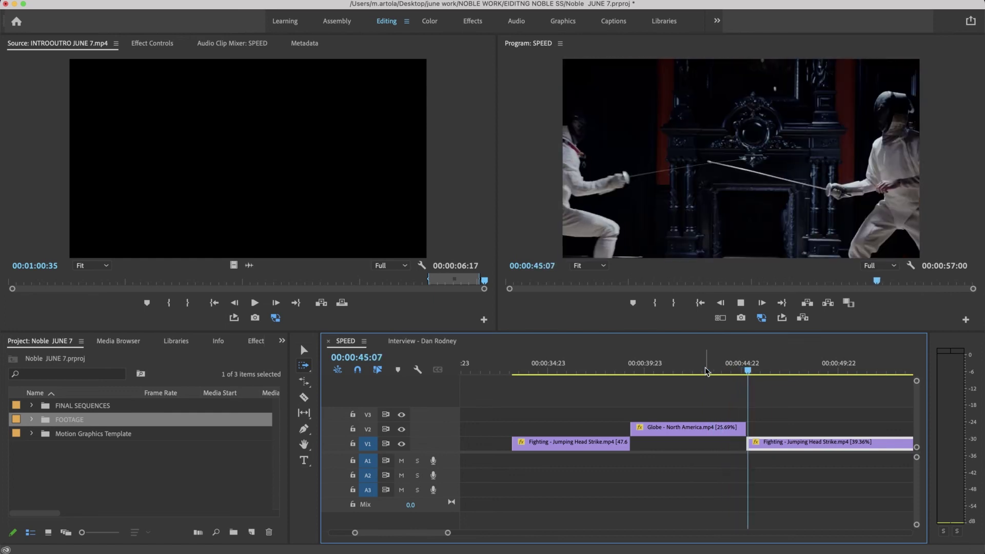
Drop the Globe clip onto Video 1 between the Fighting clips and play from about 37 seconds.
key("space")
key("c")
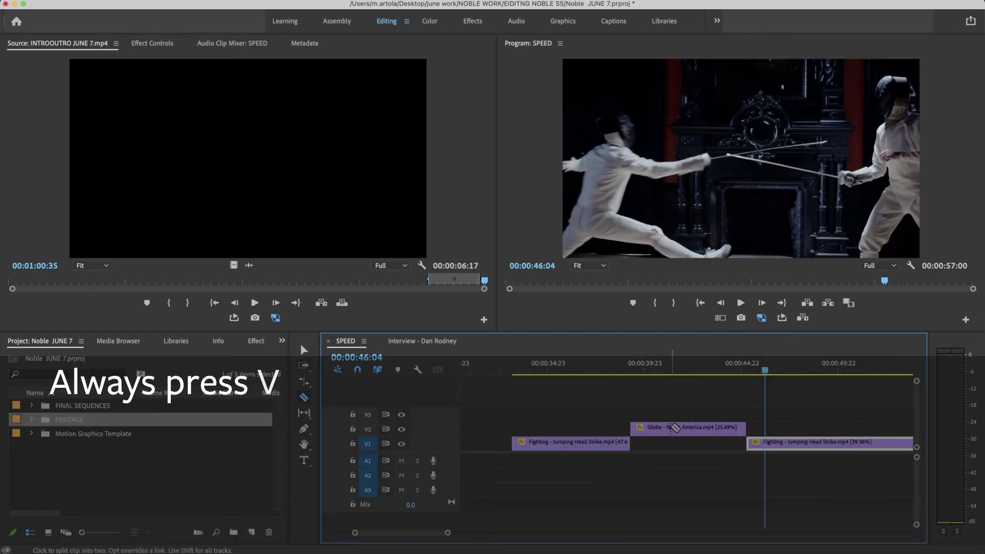
key("v")
left_click_drag(669, 432, 670, 445)
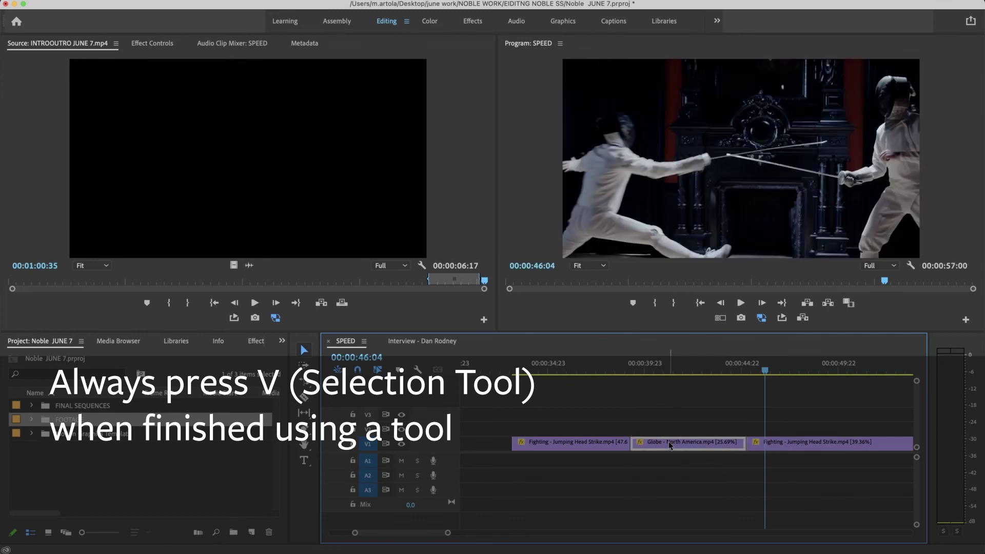
left_click(579, 365)
key("space")
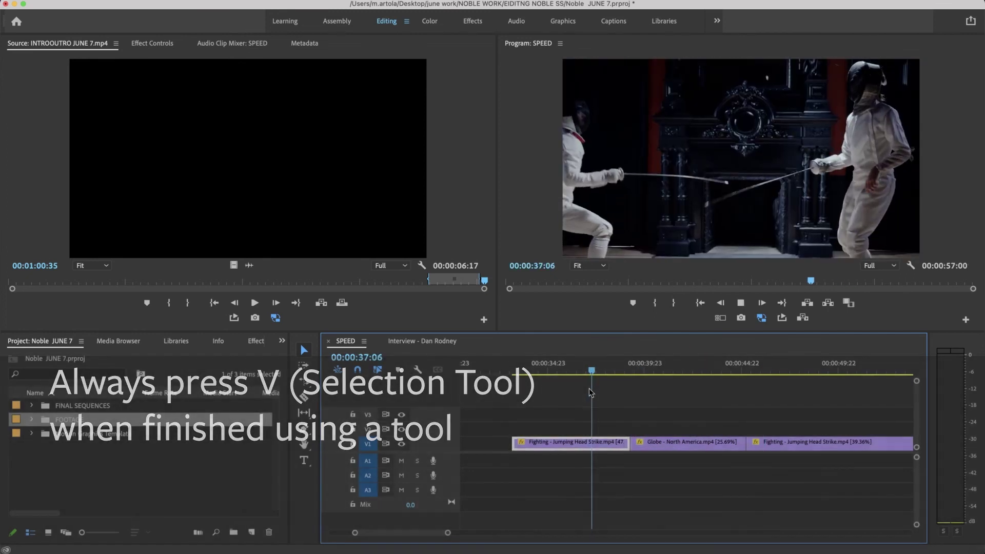